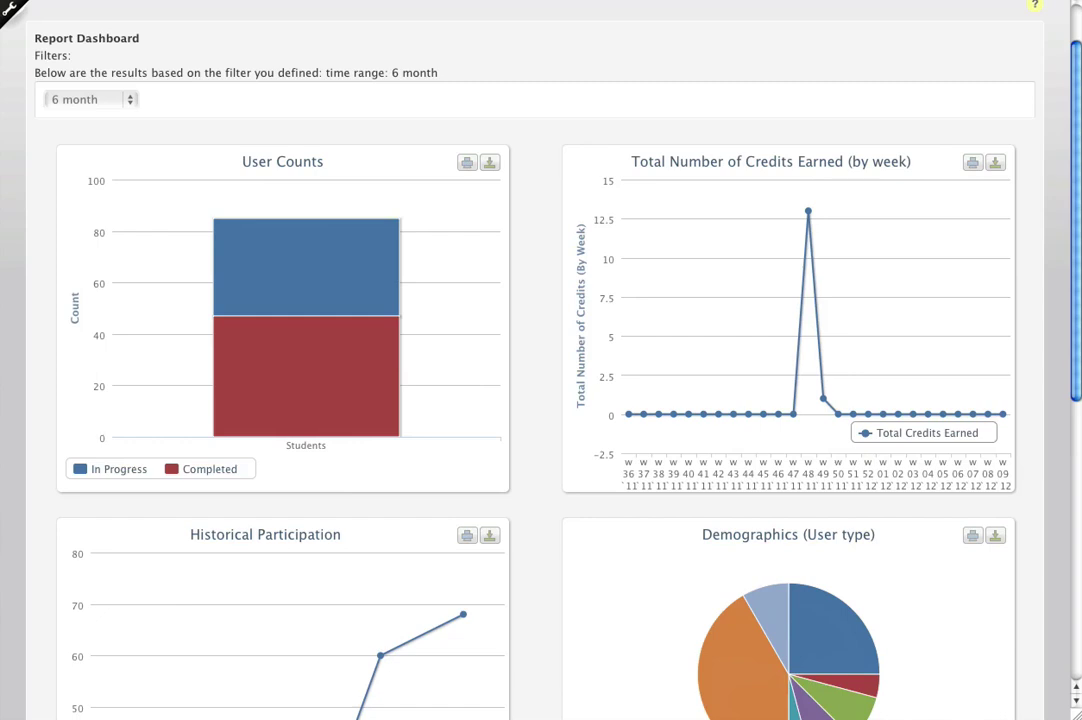
Review the site-wide report dashboard's charts for user counts, credits earned, historical participation and user-type demographics.
scroll(1066, 270, down, 5)
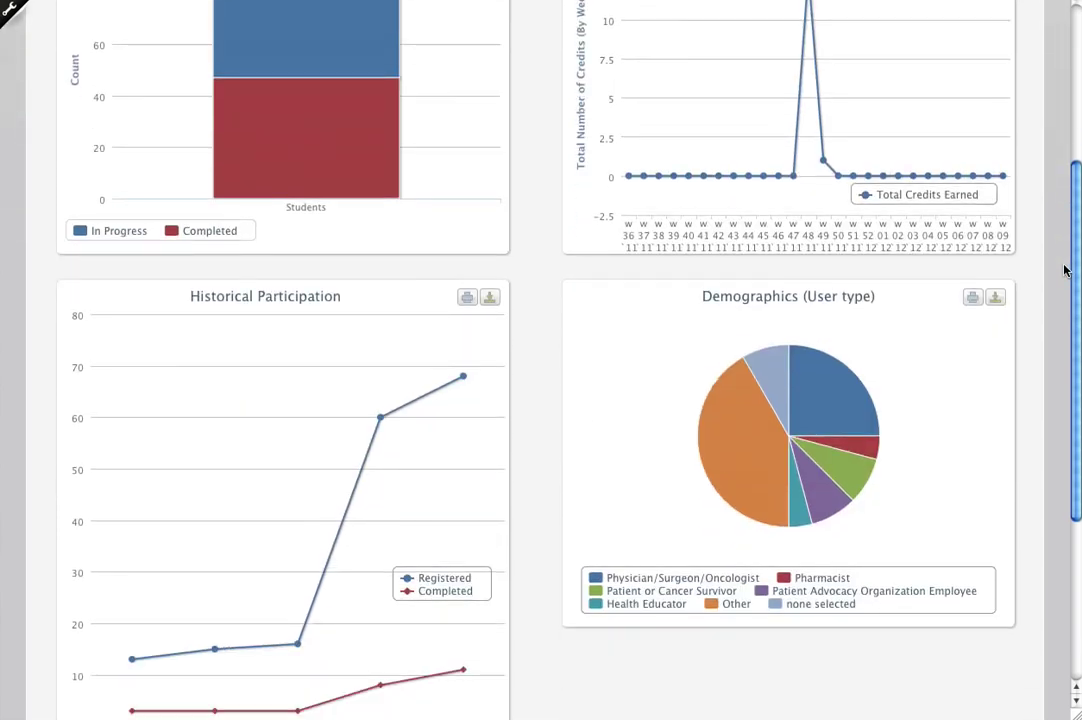
scroll(1066, 270, down, 2)
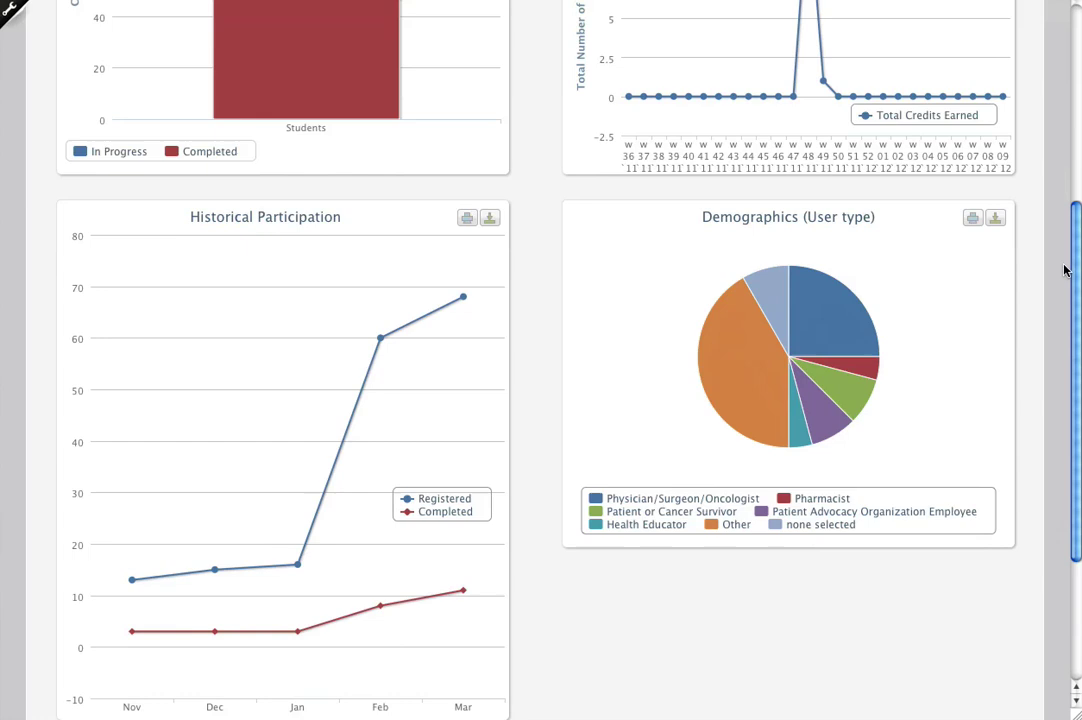
scroll(1066, 270, down, 1)
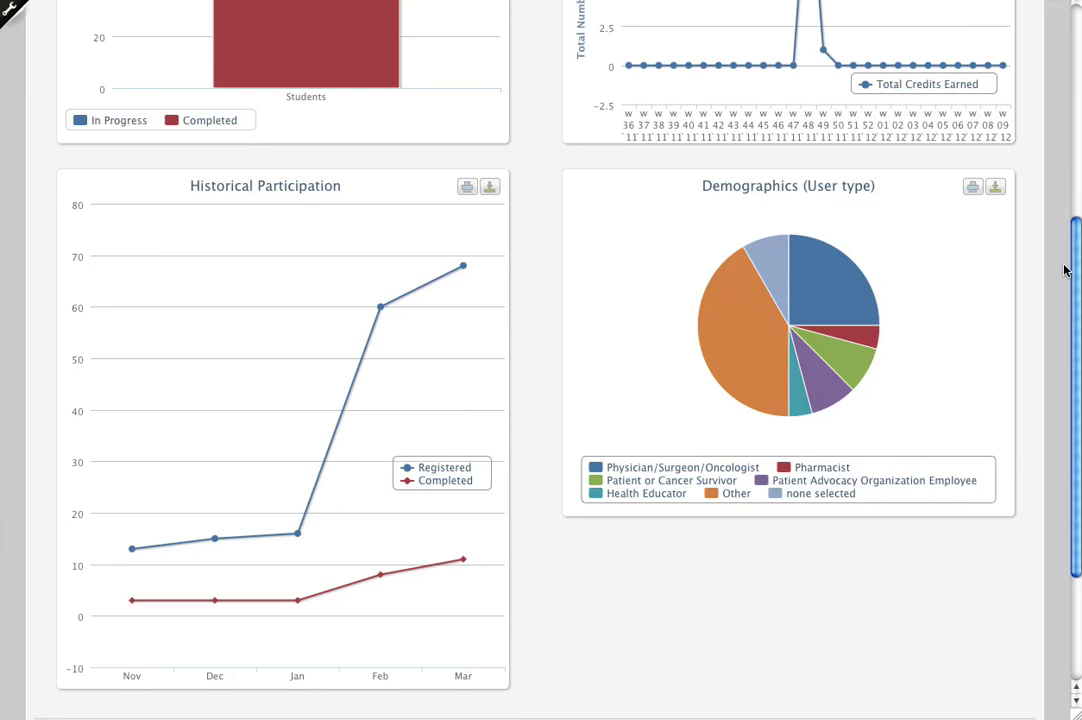
scroll(1065, 270, down, 5)
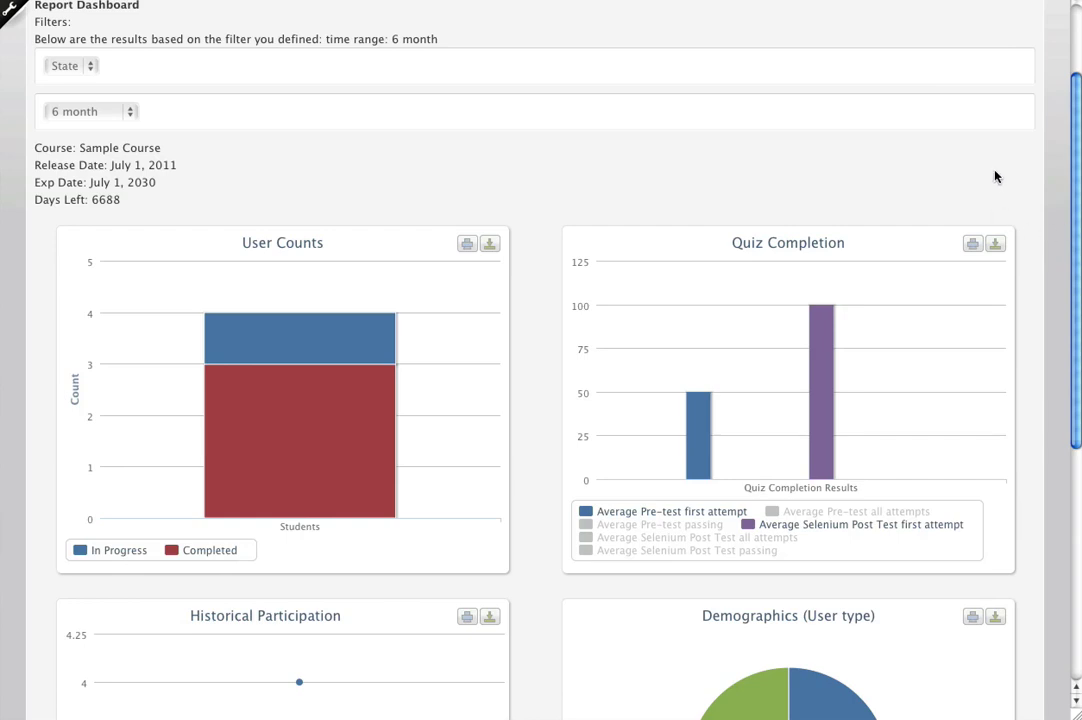
Hide the Average Pre-test first attempt and Average Selenium Post Test first attempt series in Sample Course's Quiz Completion chart.
scroll(995, 175, down, 3)
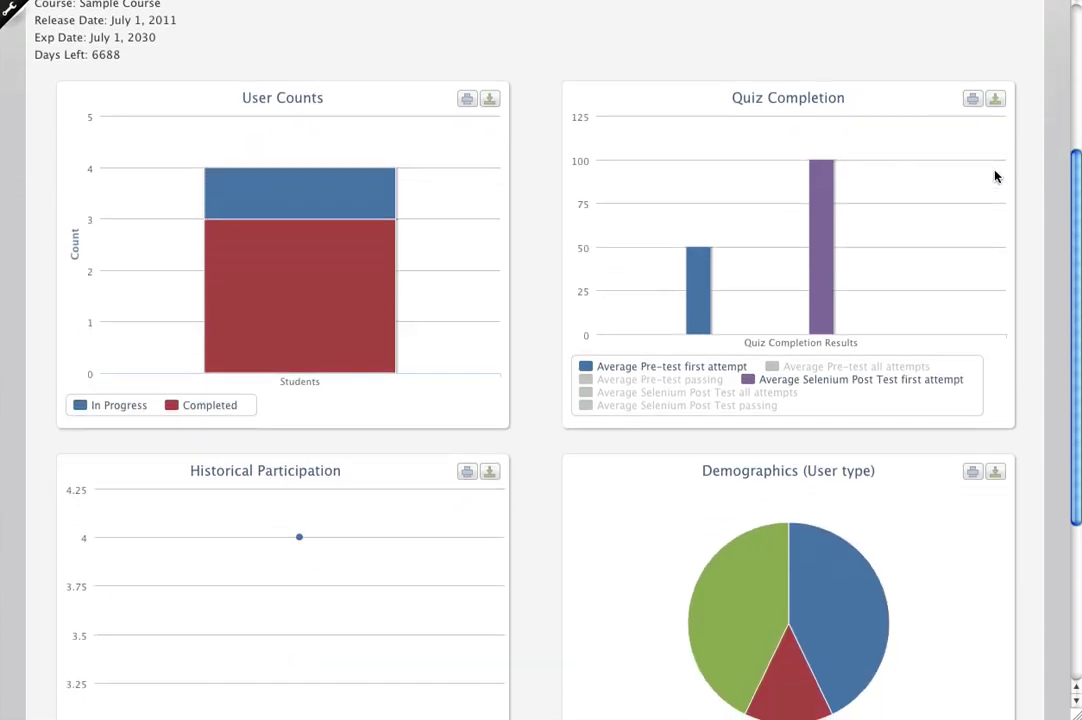
scroll(995, 176, down, 1)
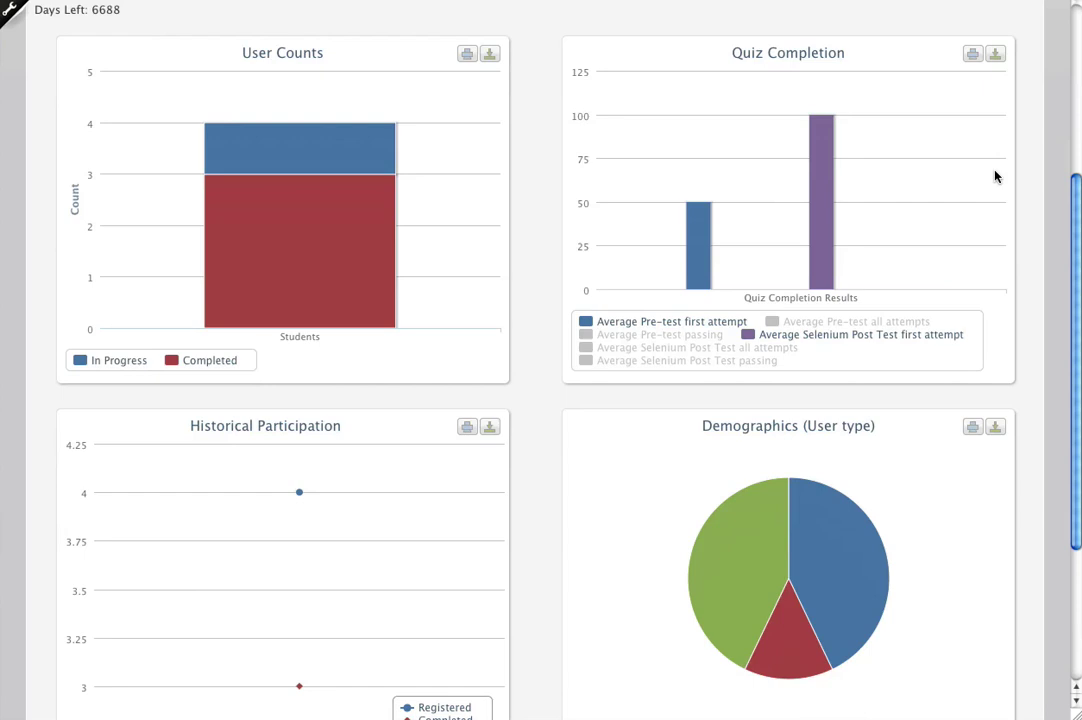
mouse_move(798, 222)
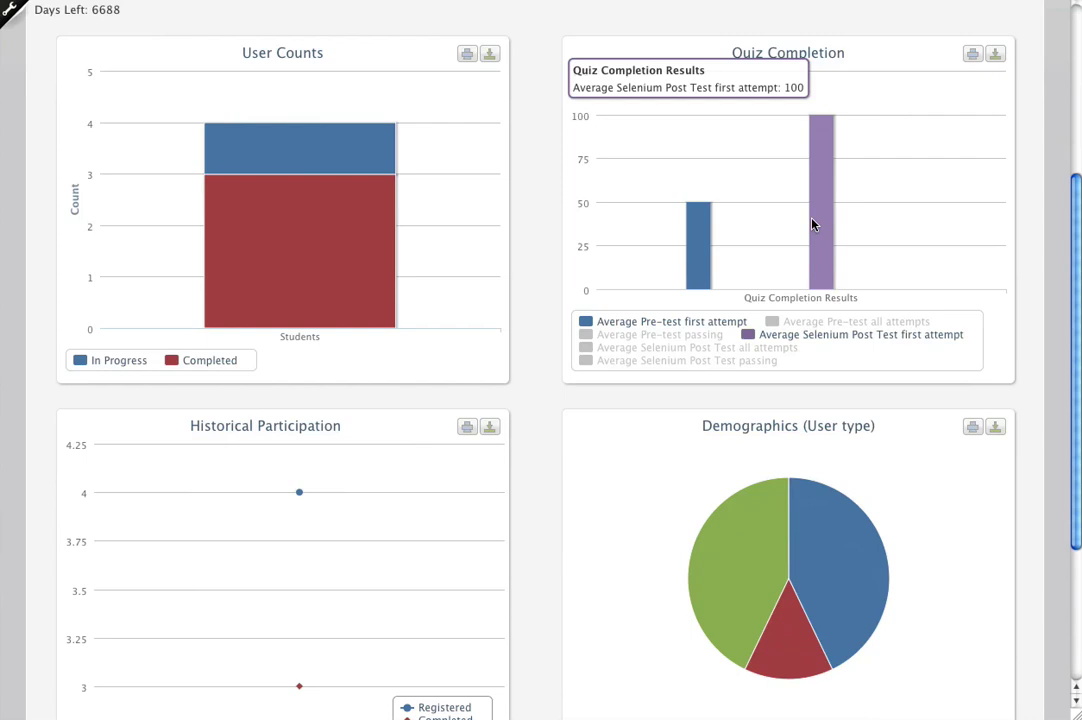
click(728, 322)
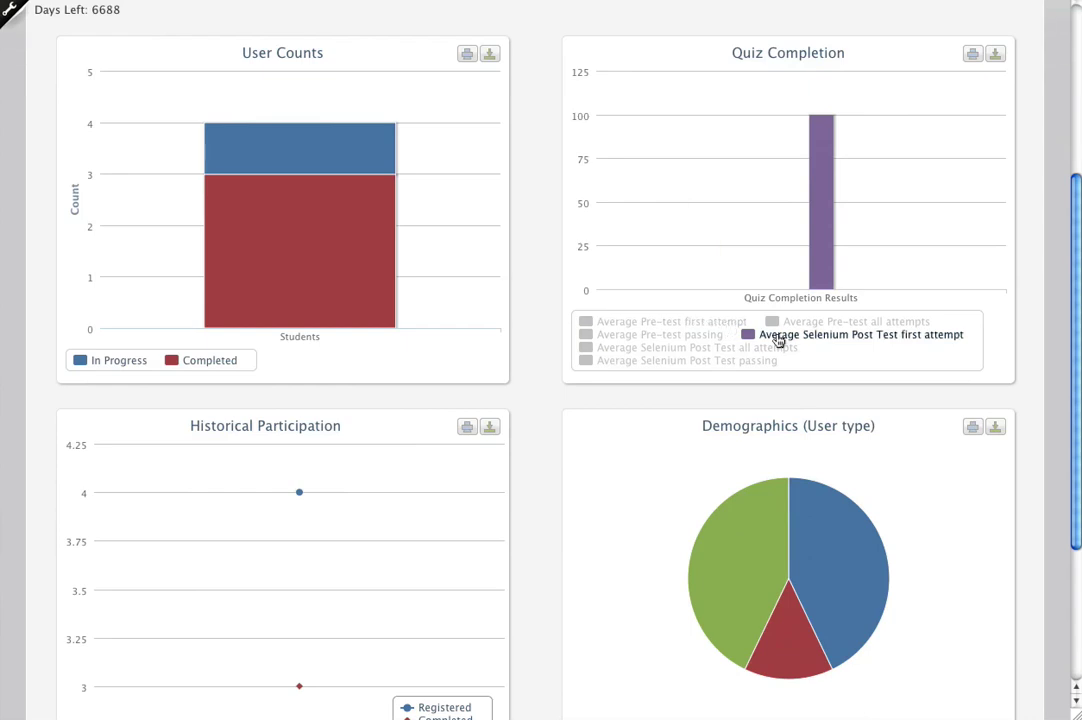
click(779, 341)
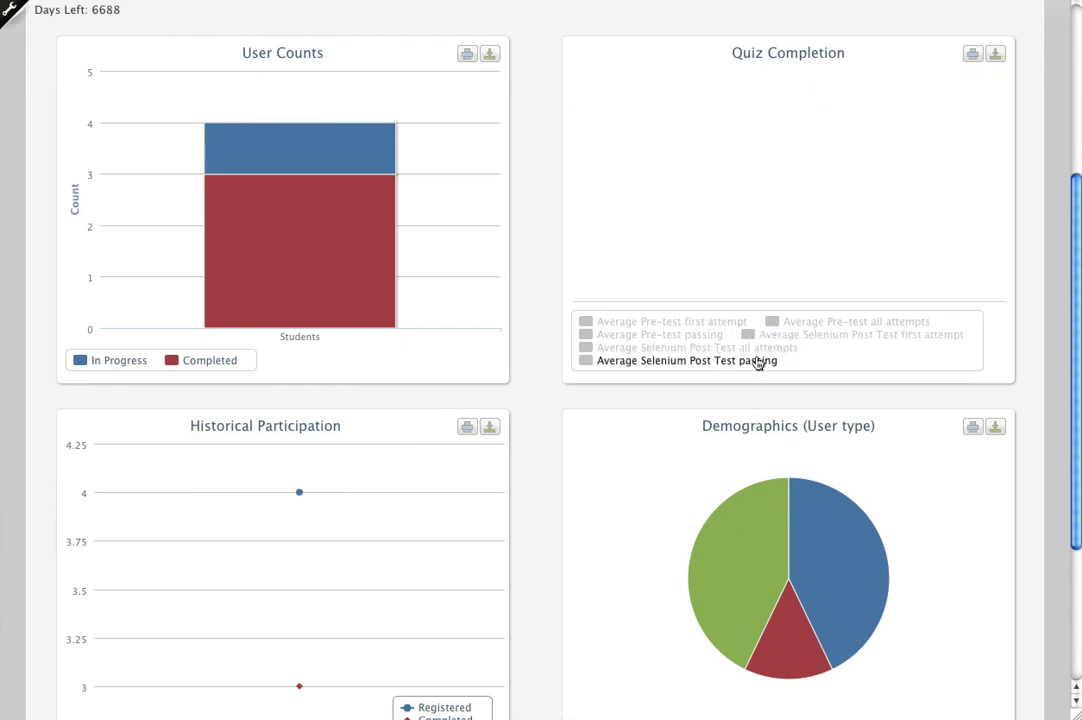
Show all six pre-test and post-test series (first attempt, all attempts and passing) in the Quiz Completion chart.
click(757, 360)
click(740, 347)
click(712, 334)
click(757, 336)
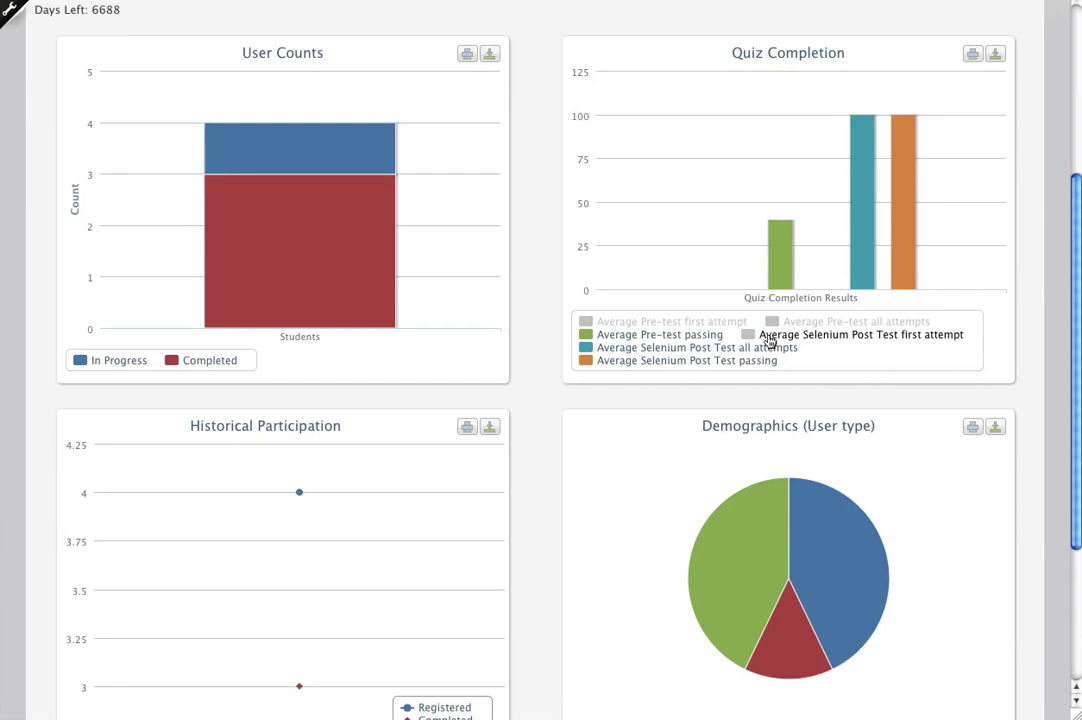
click(782, 322)
click(728, 322)
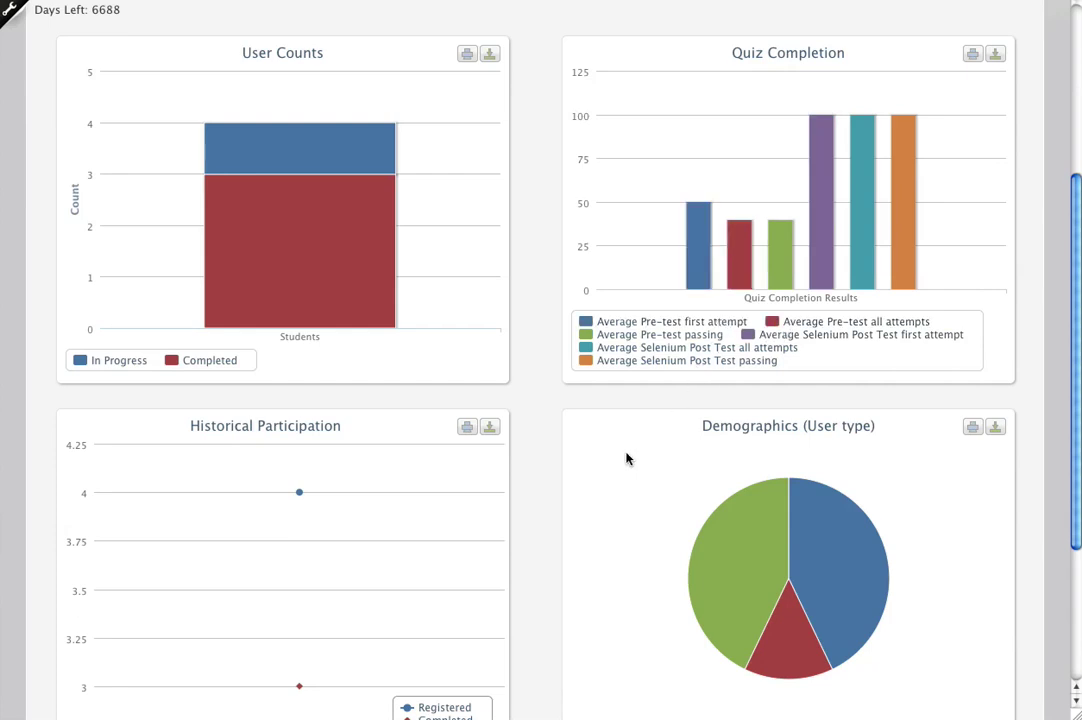
Review Sample Course's historical participation and demographics charts and its list of downloadable reports.
scroll(628, 458, down, 3)
scroll(628, 458, down, 1)
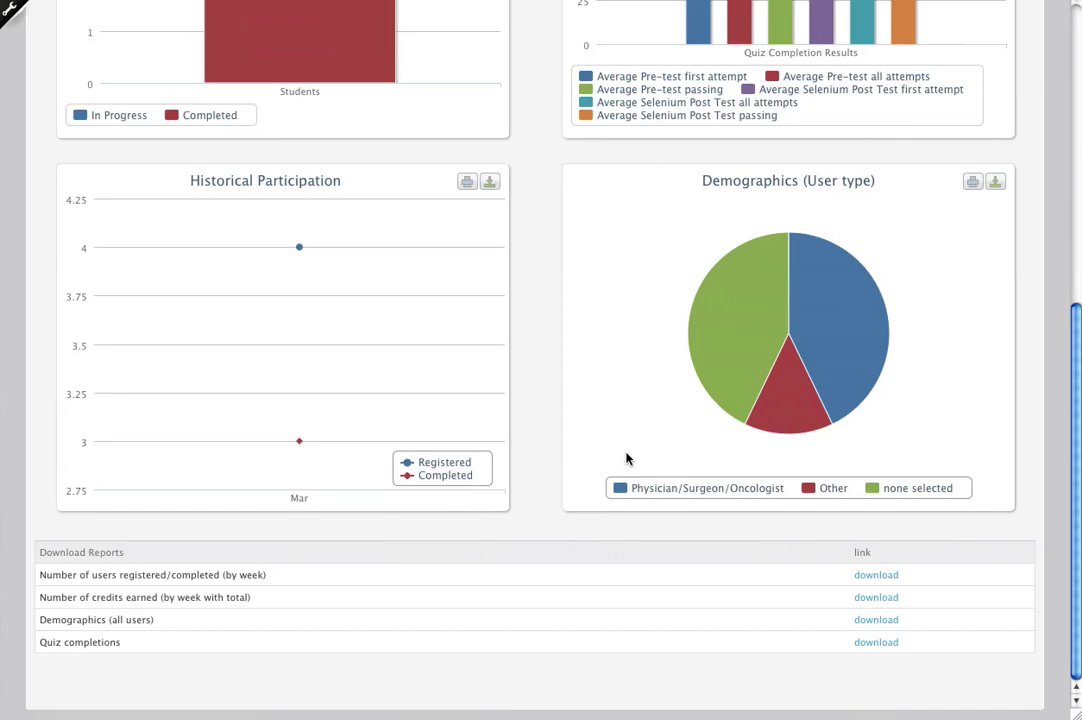
scroll(628, 458, up, 5)
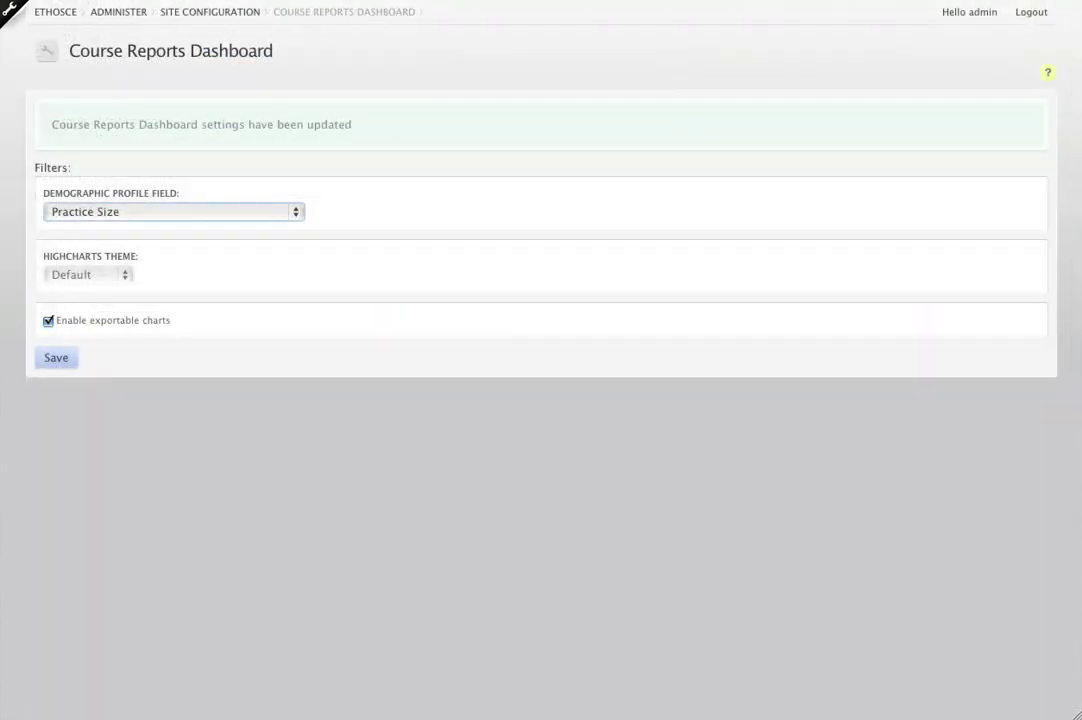
Check the demographic profile field choices in the Course Reports Dashboard settings, keeping Practice Size selected.
click(209, 213)
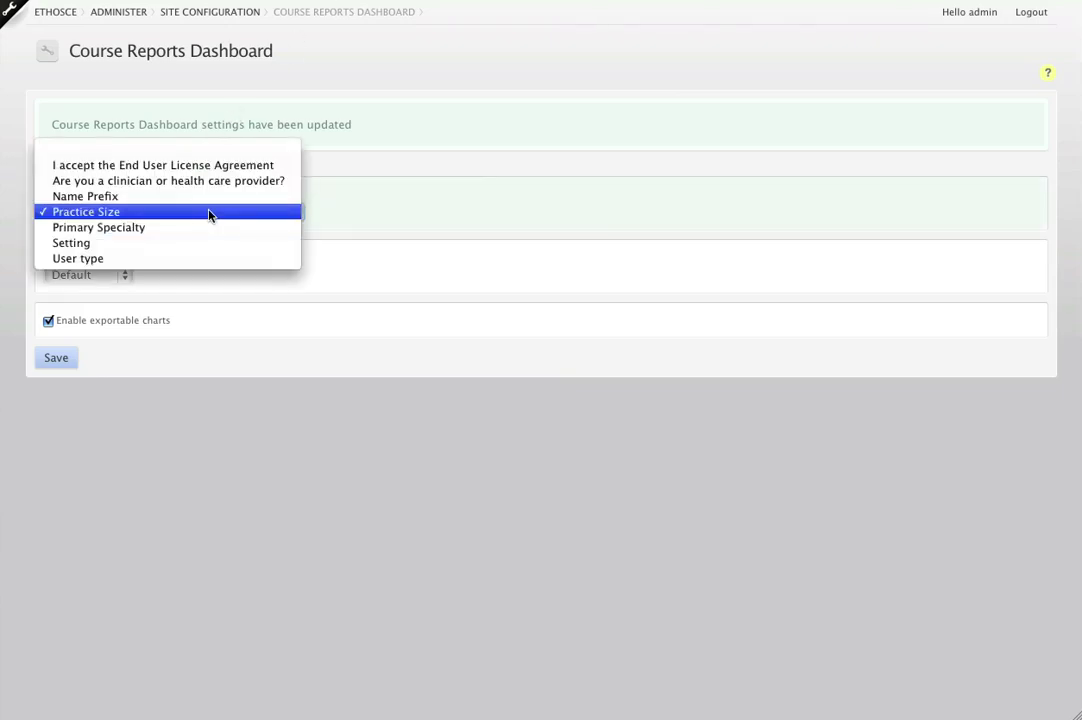
click(209, 213)
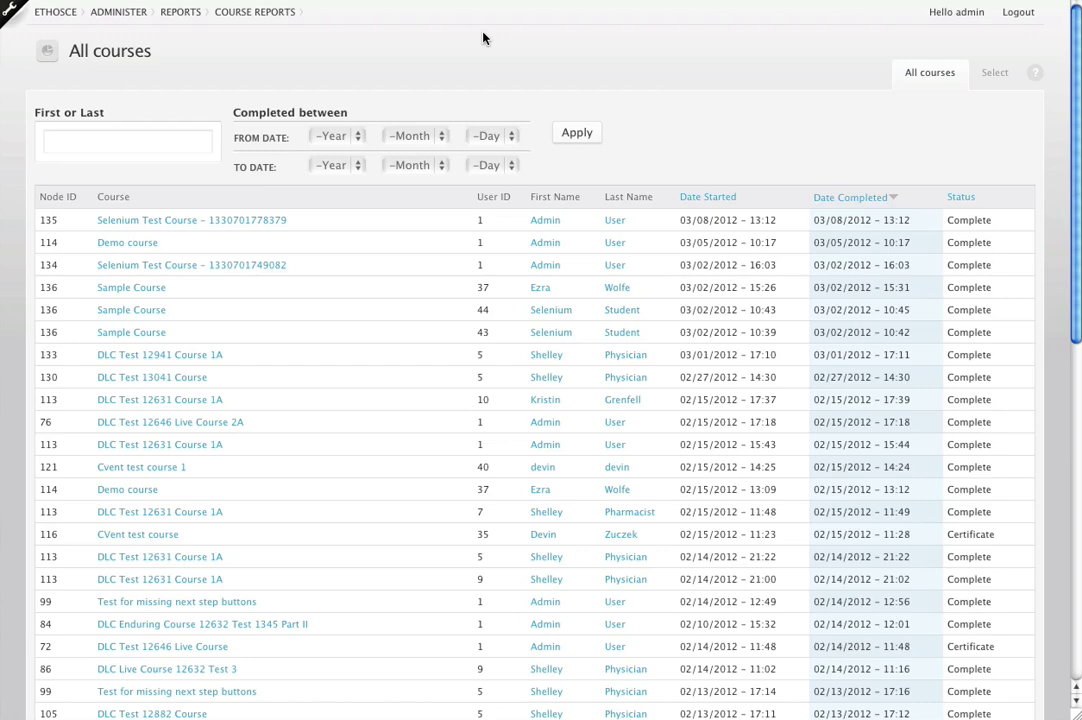
Look through the All courses report's completion records, including learners, start and completion dates, and statuses.
scroll(490, 148, down, 2)
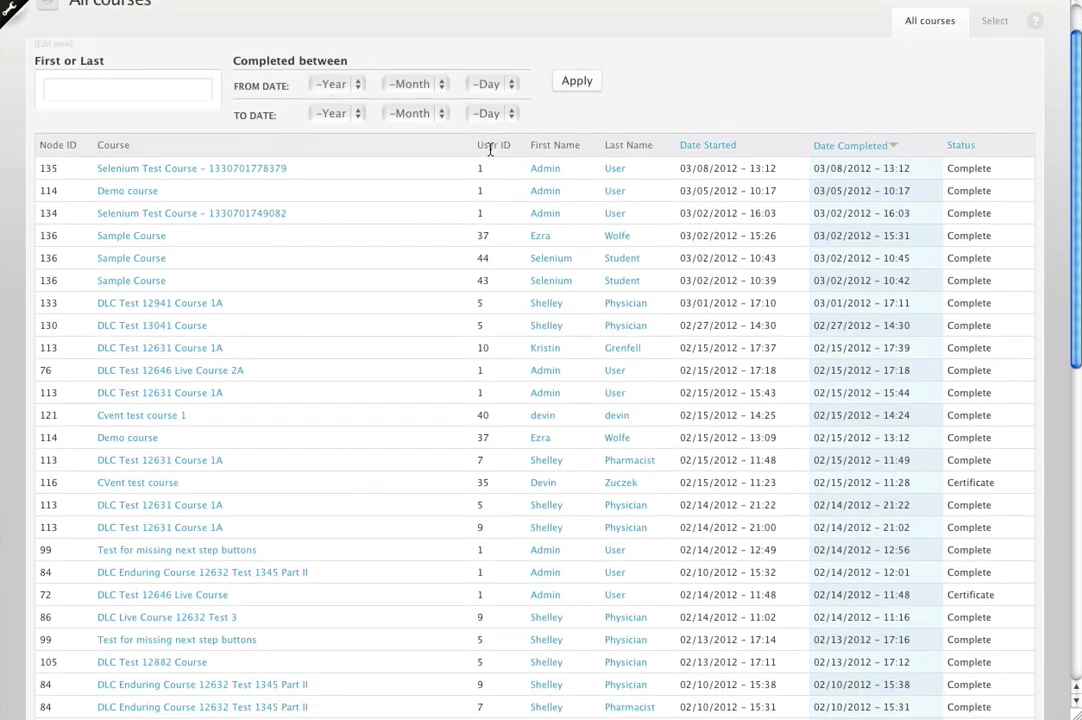
scroll(490, 148, down, 8)
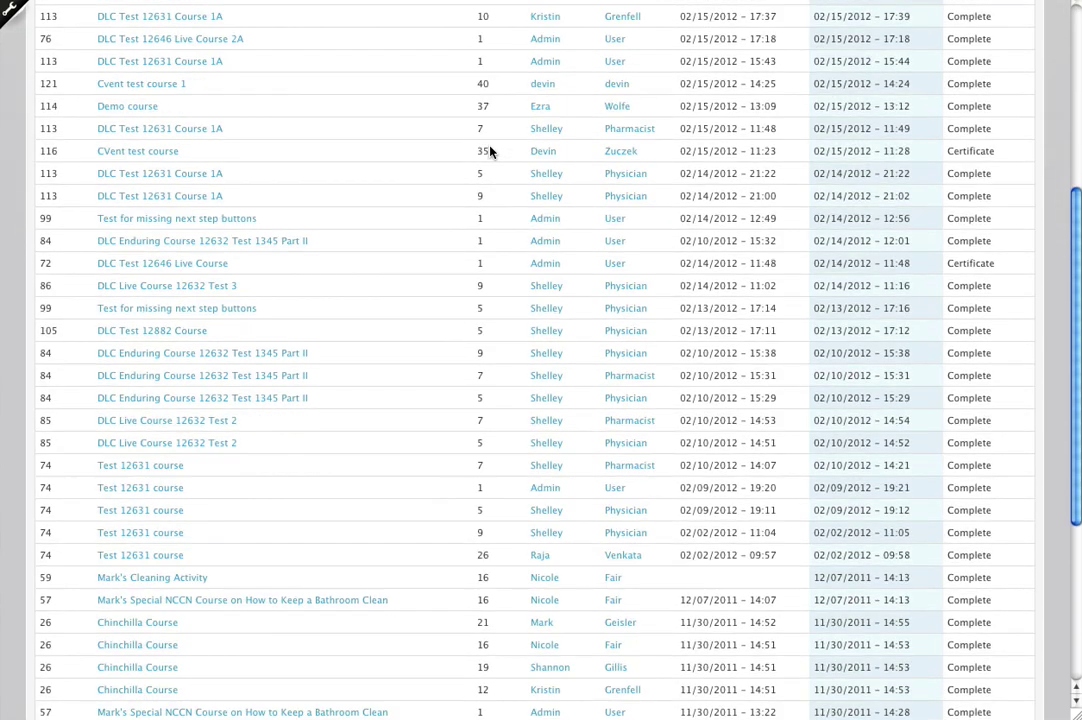
scroll(490, 150, up, 9)
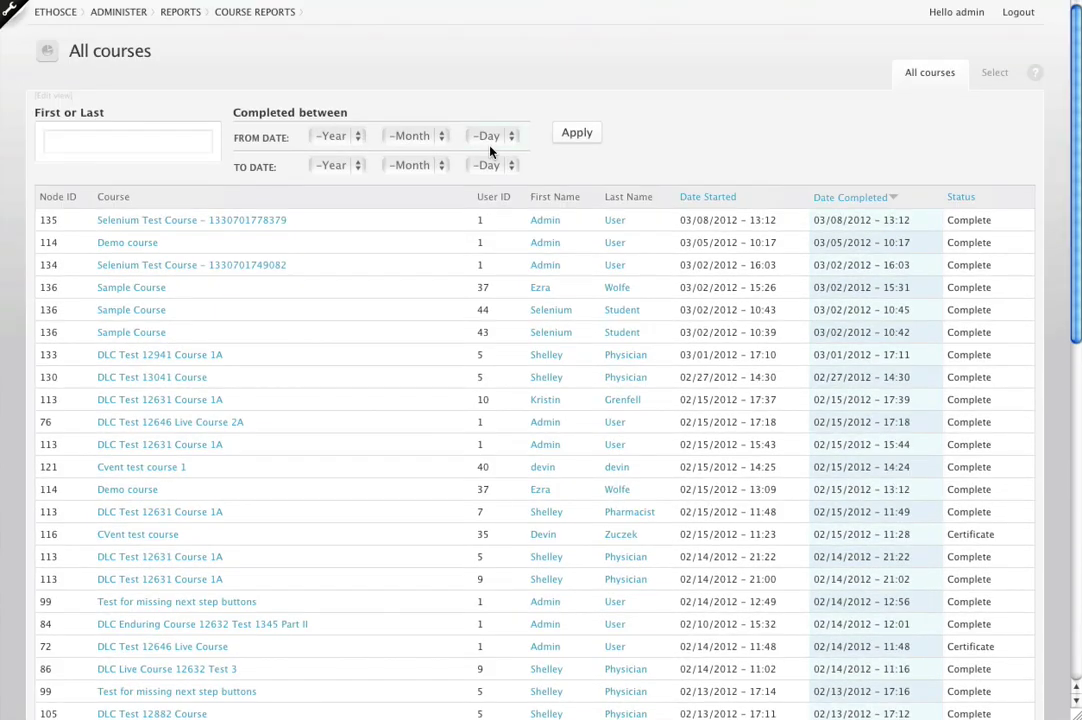
scroll(505, 278, down, 5)
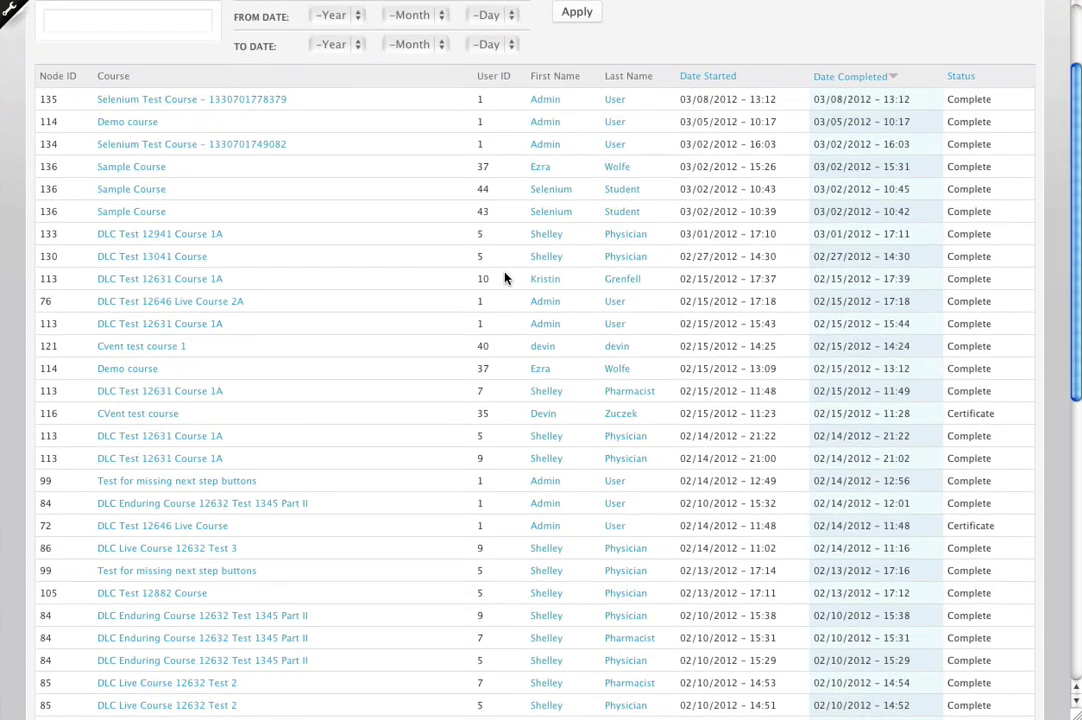
scroll(505, 278, up, 5)
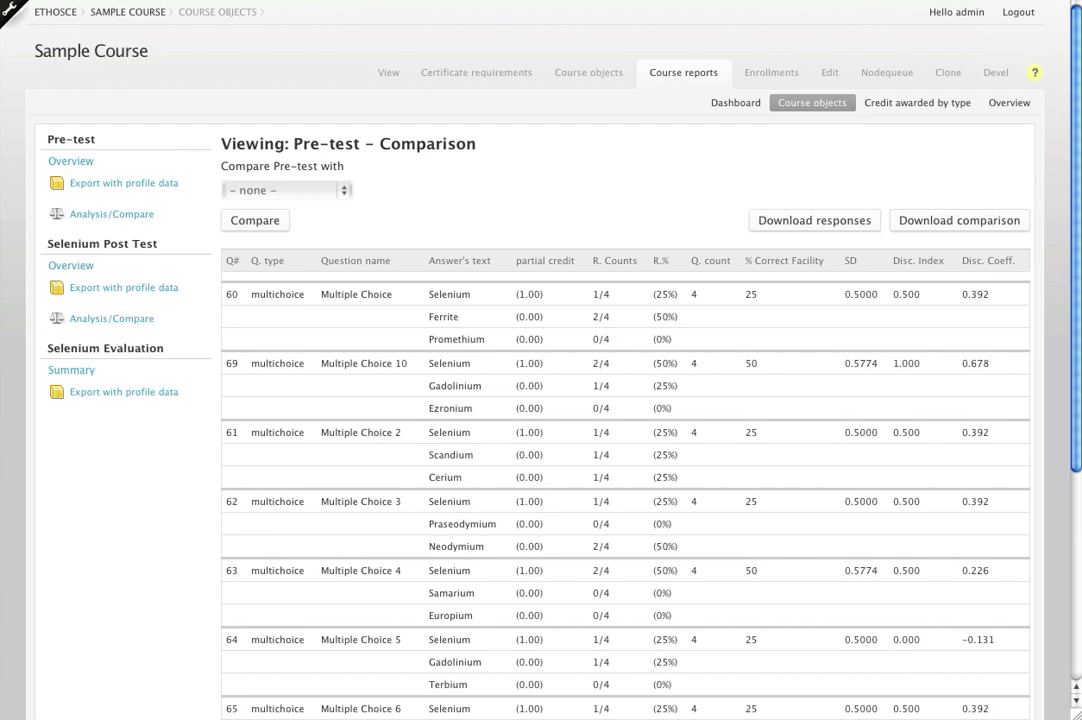
Compare Sample Course's Pre-test results with the Selenium Post Test.
click(316, 192)
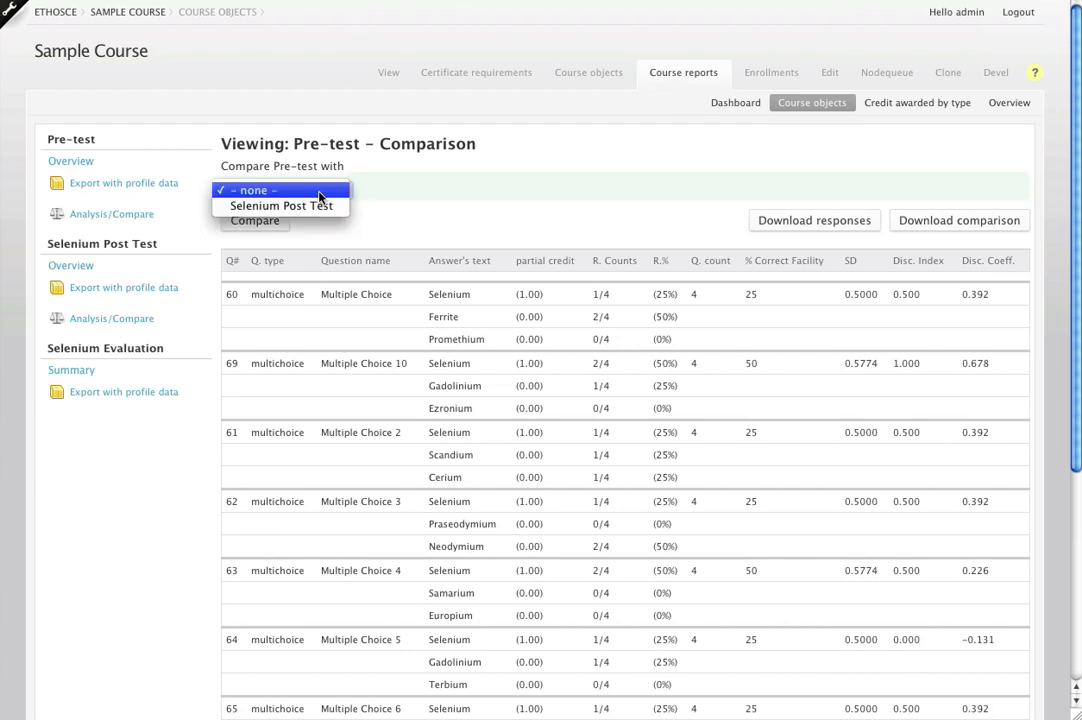
click(320, 207)
click(321, 194)
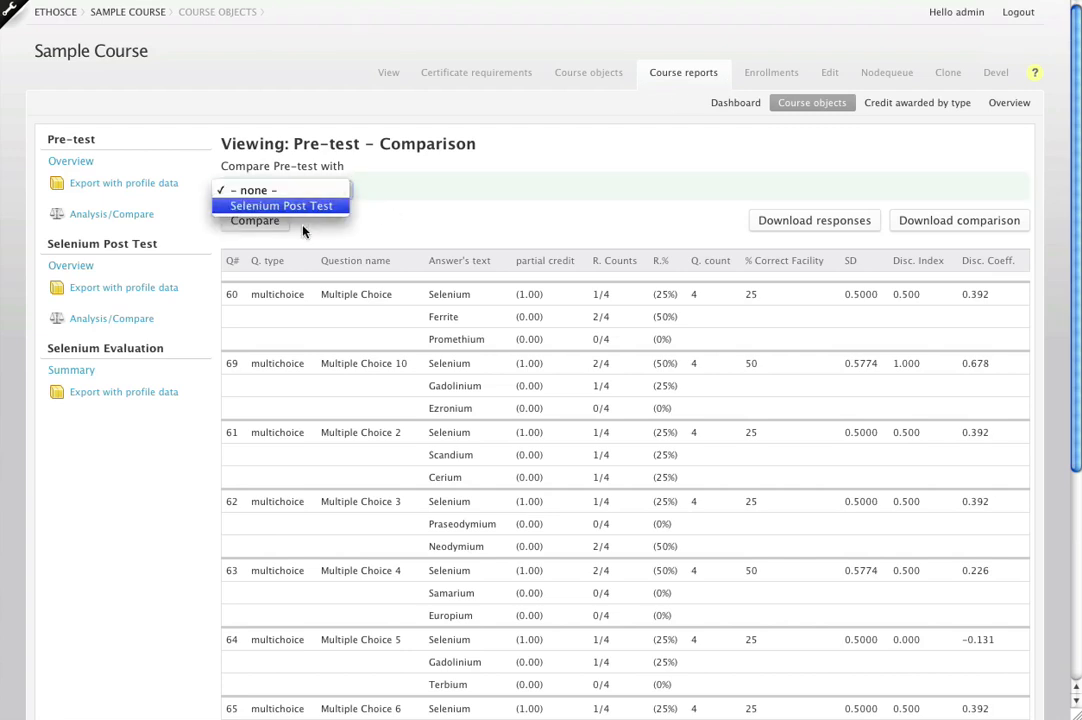
click(295, 207)
click(257, 221)
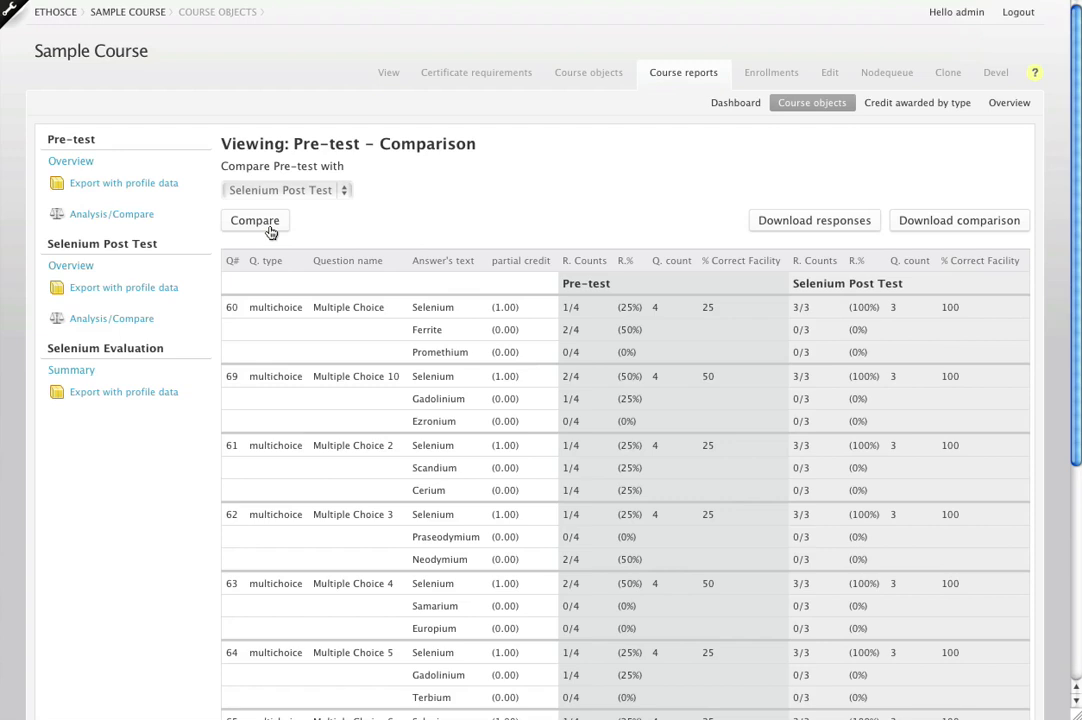
click(262, 222)
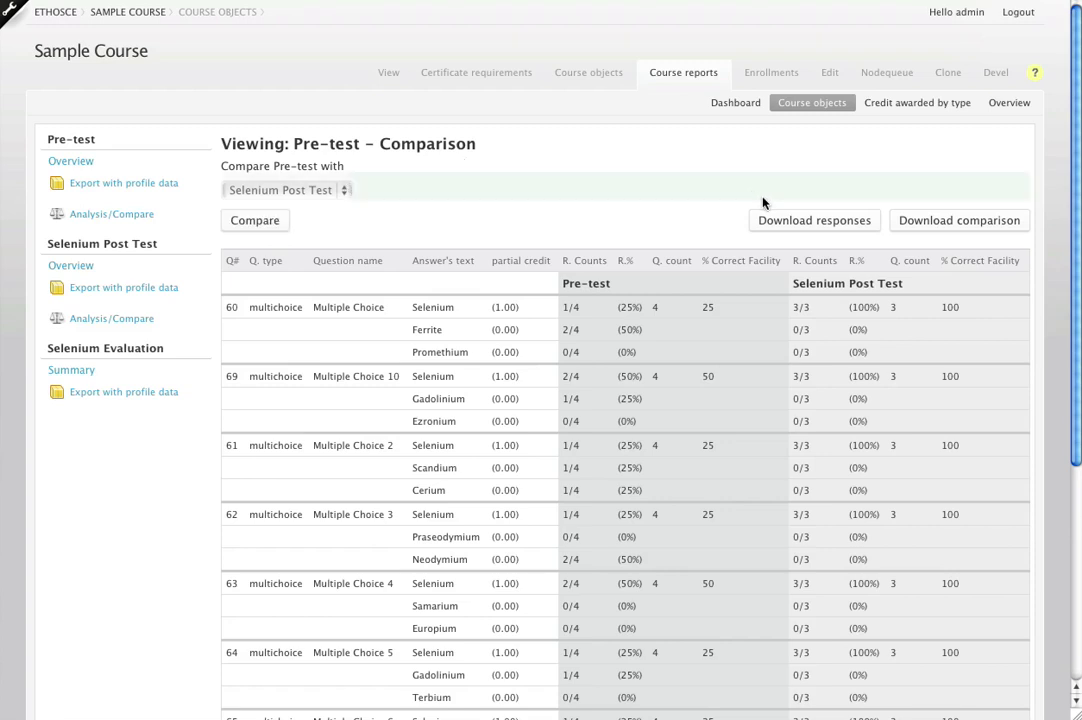
Download the responses and the comparison report for the Pre-test and Selenium Post Test.
click(761, 221)
click(918, 222)
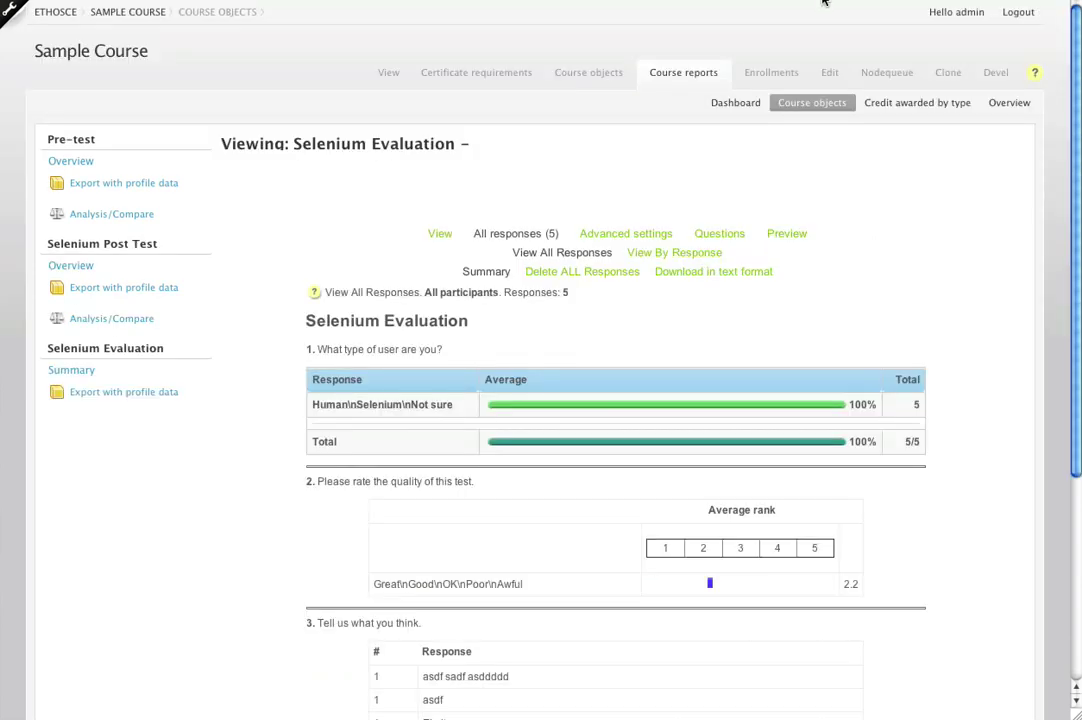
Review the Selenium Evaluation response summary for all three questions, including the free-text answers.
scroll(845, 99, down, 5)
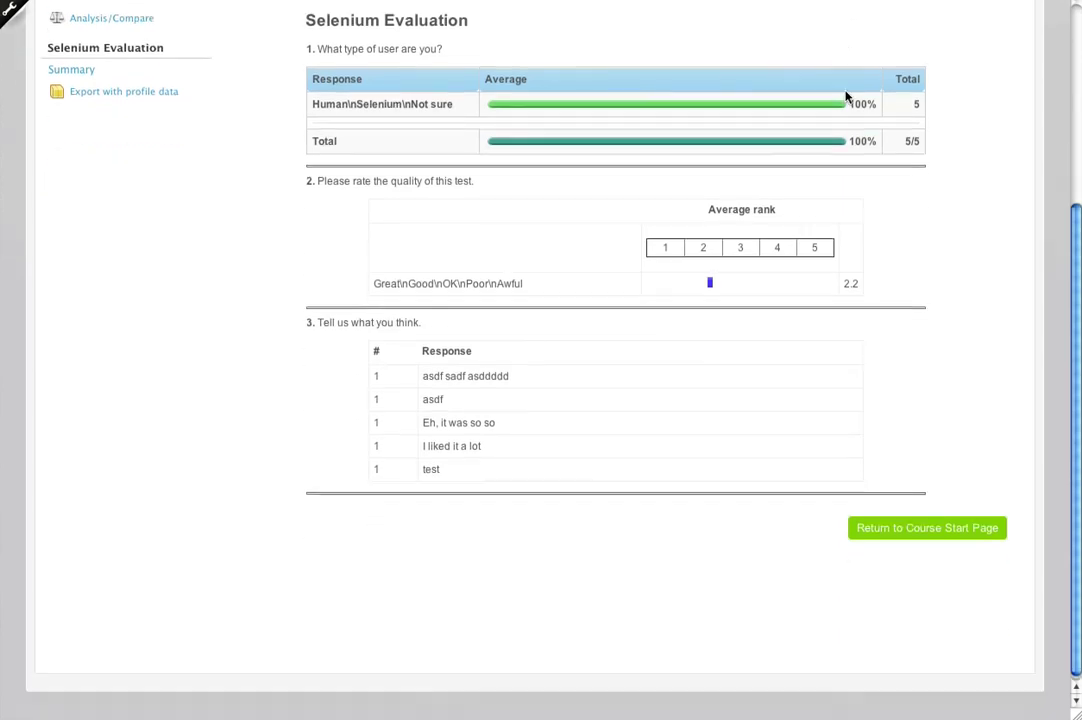
scroll(845, 97, up, 5)
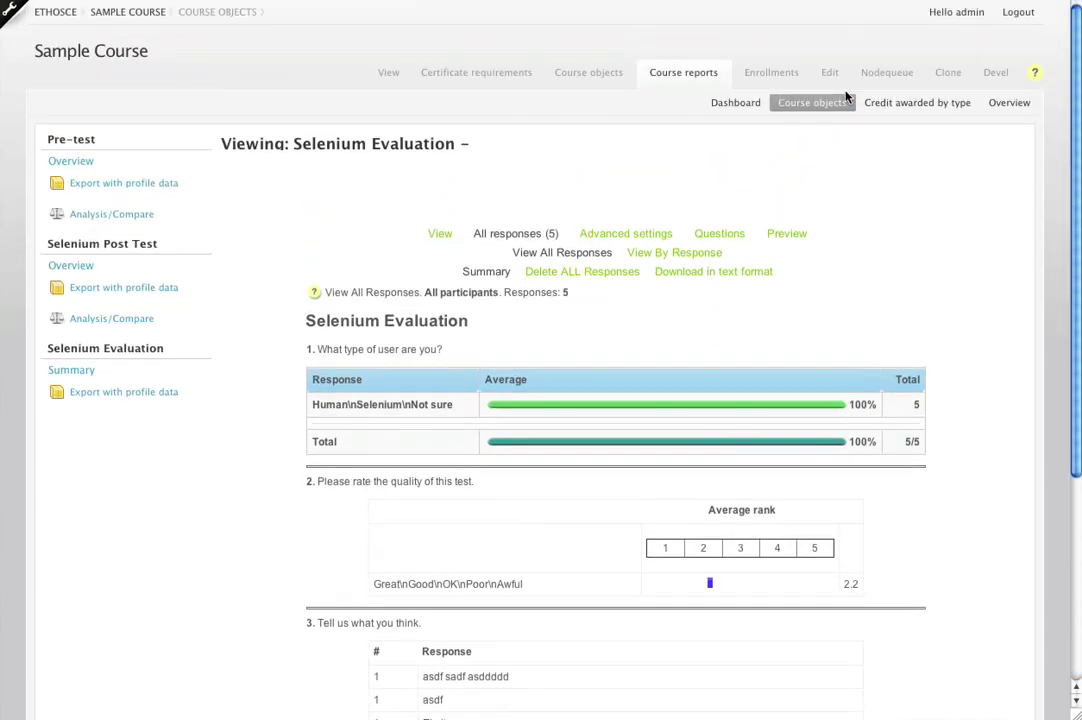
click(845, 99)
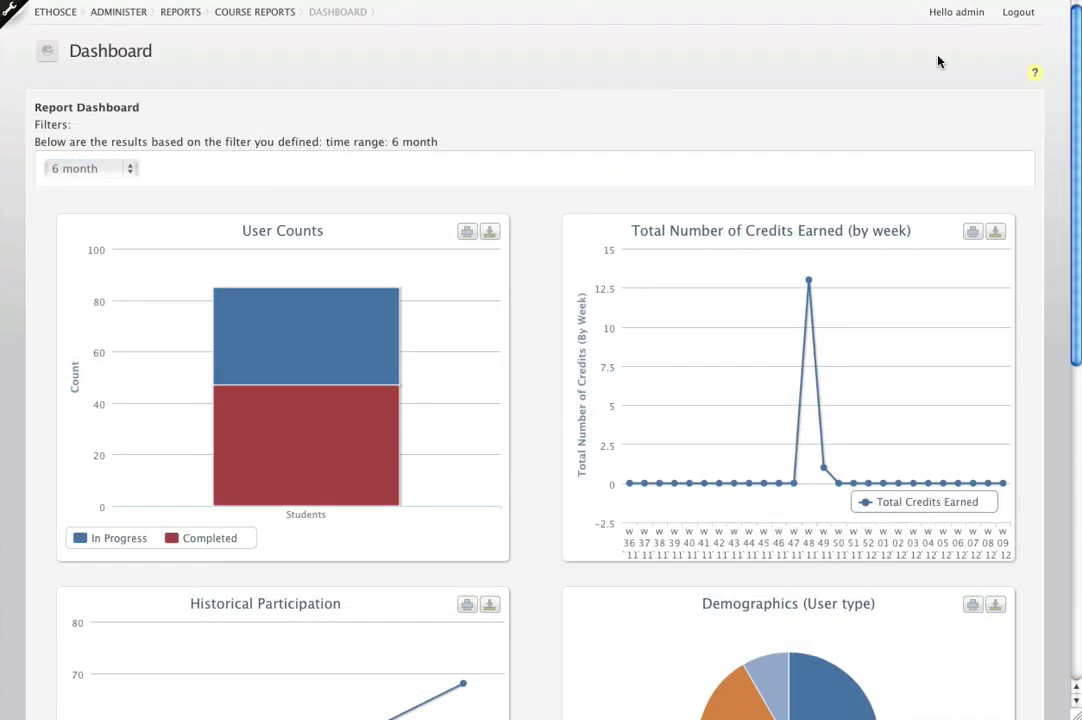